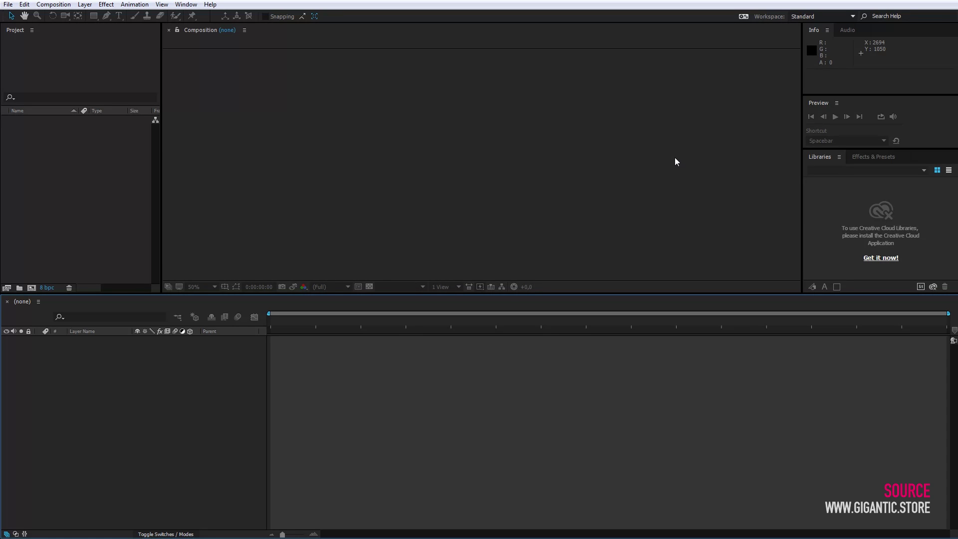
Step: Import 2d Game Character.ai into the project as a composition
right_click(66, 166)
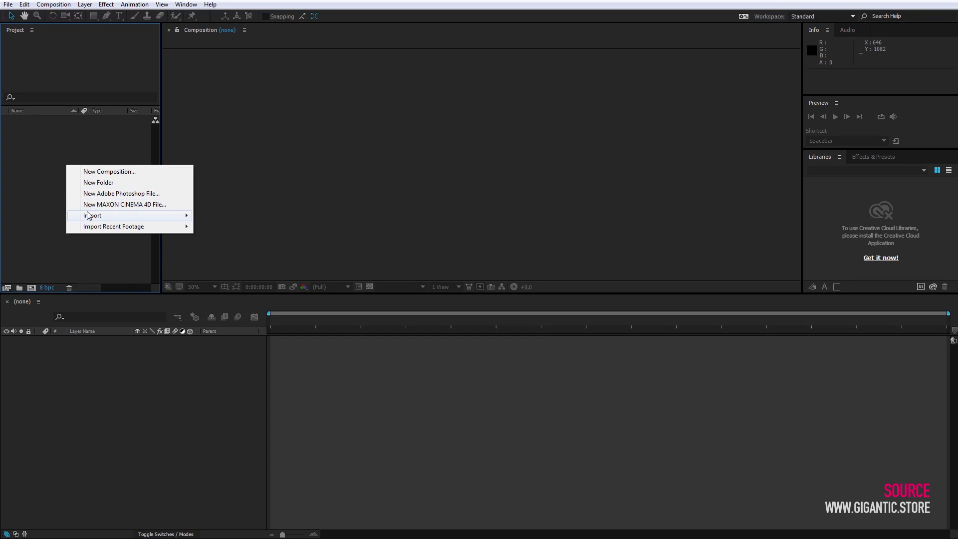
mouse_move(88, 215)
click(207, 218)
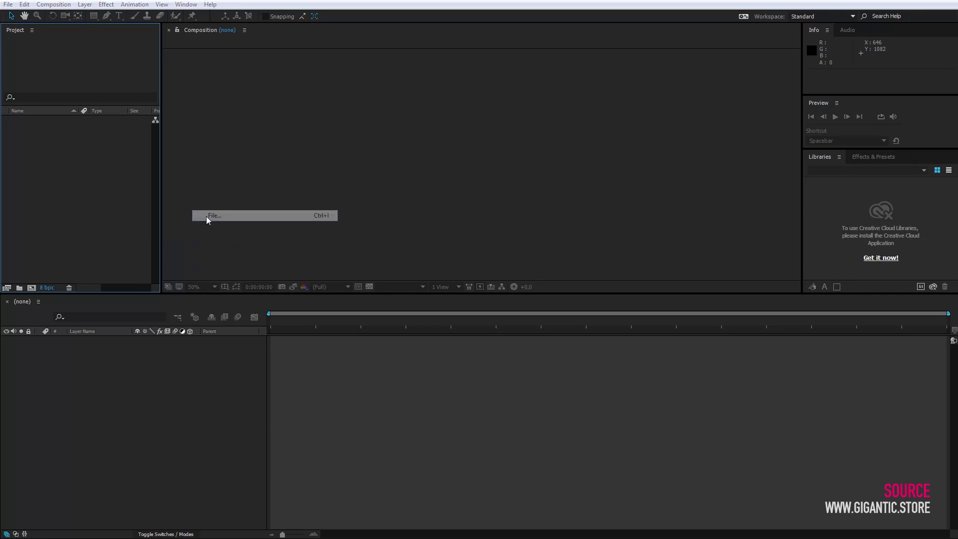
click(287, 137)
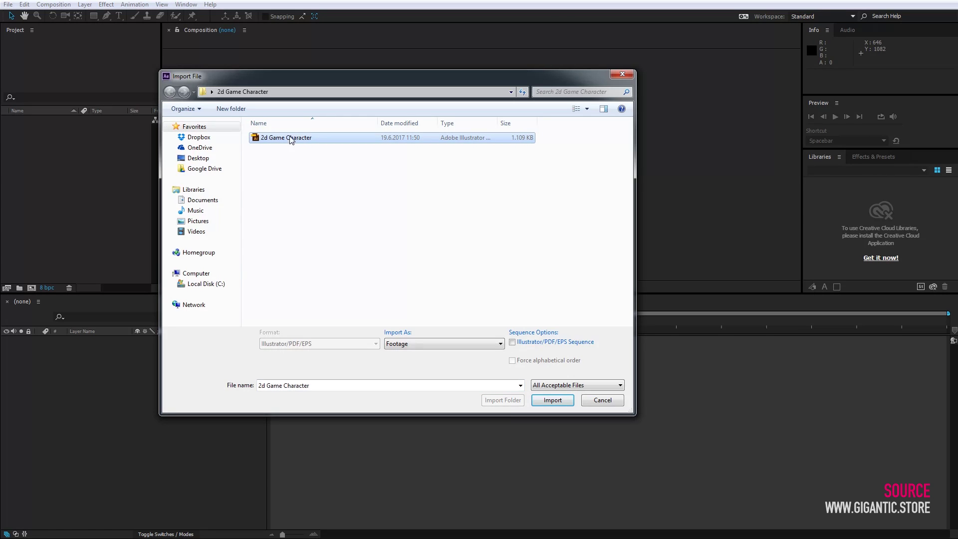
click(541, 399)
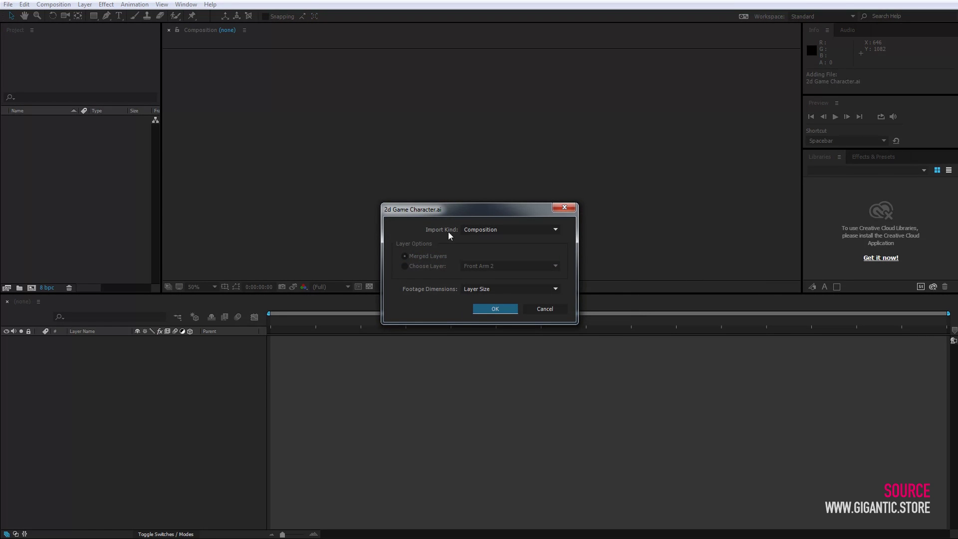
click(494, 310)
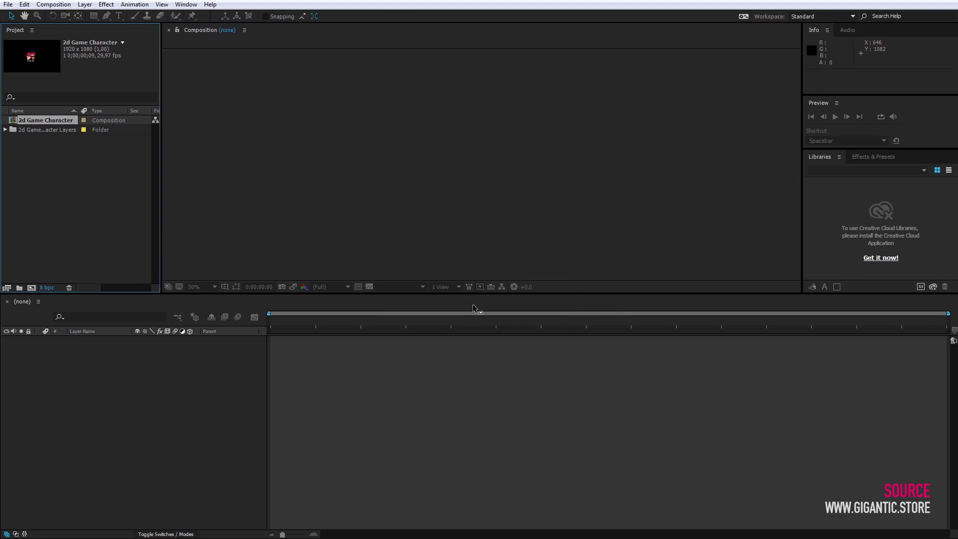
Step: Open the 2d Game Character composition to show the ninja and its 13 layers
click(5, 130)
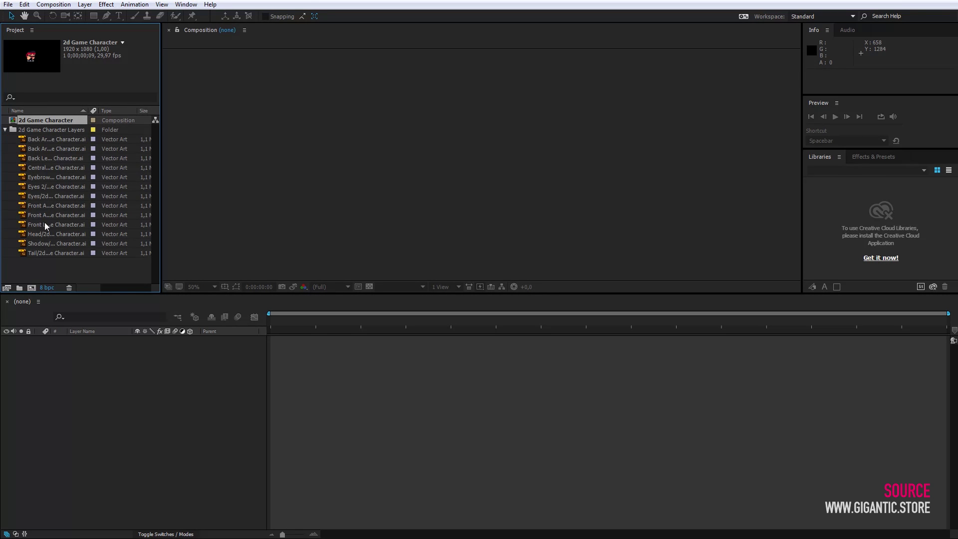
click(5, 130)
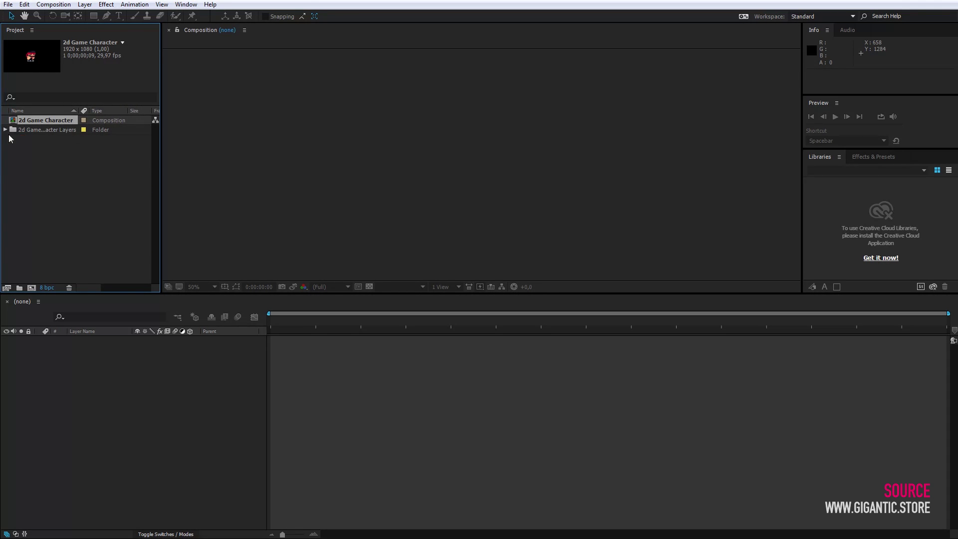
double_click(33, 119)
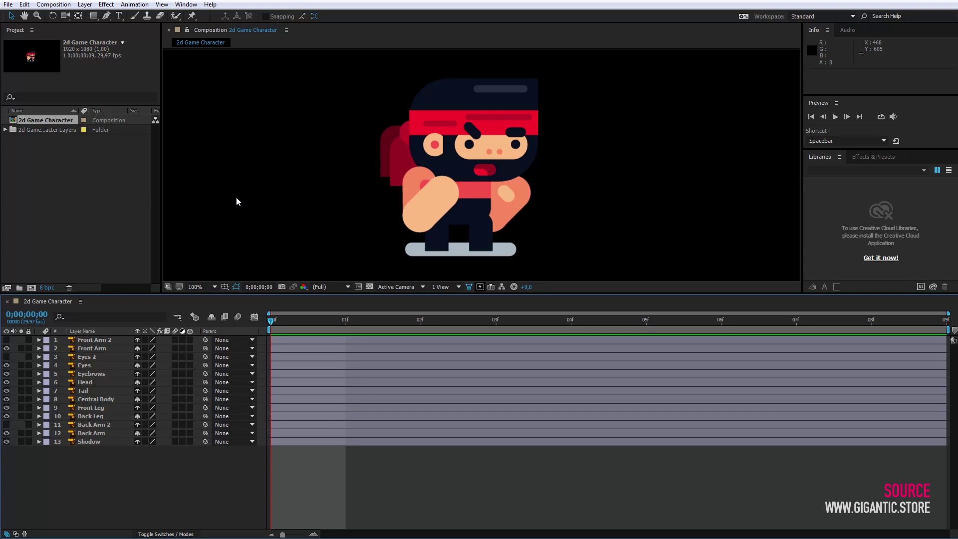
Step: Set the 2d Game Character composition's background colour to white (FFFFFF)
click(64, 5)
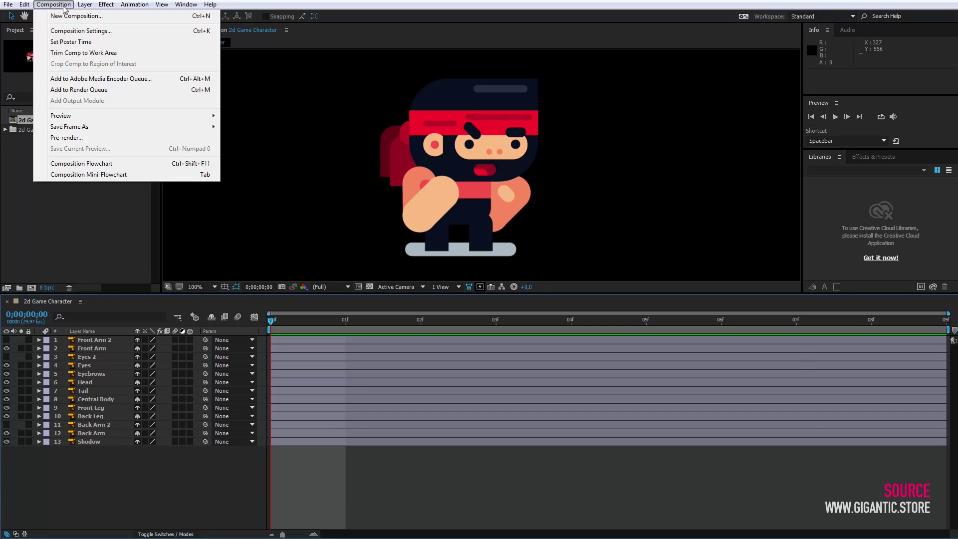
click(66, 32)
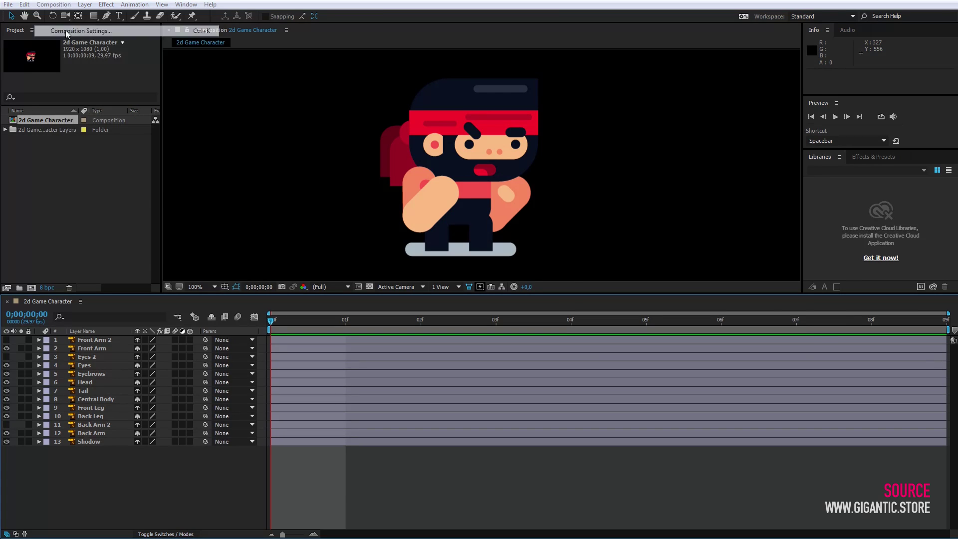
click(647, 280)
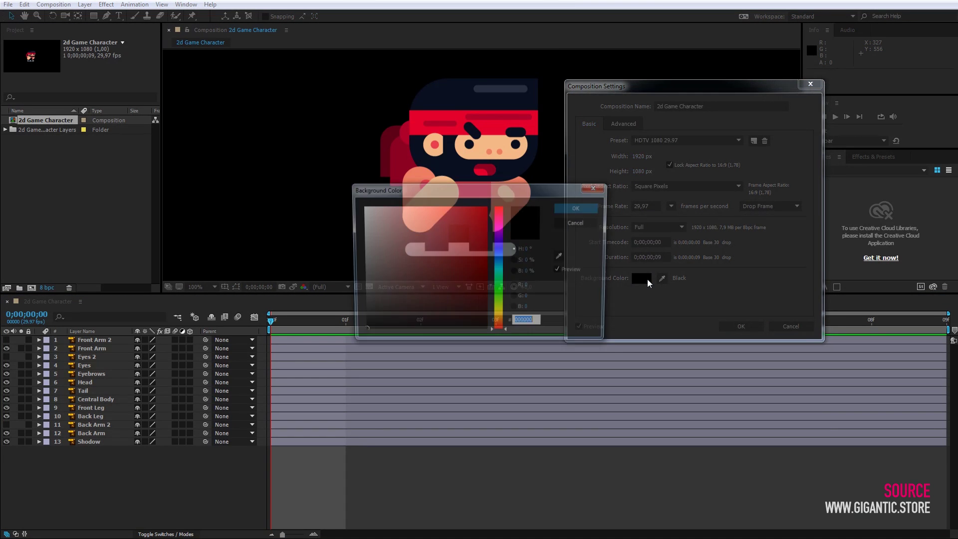
drag(448, 240, 299, 186)
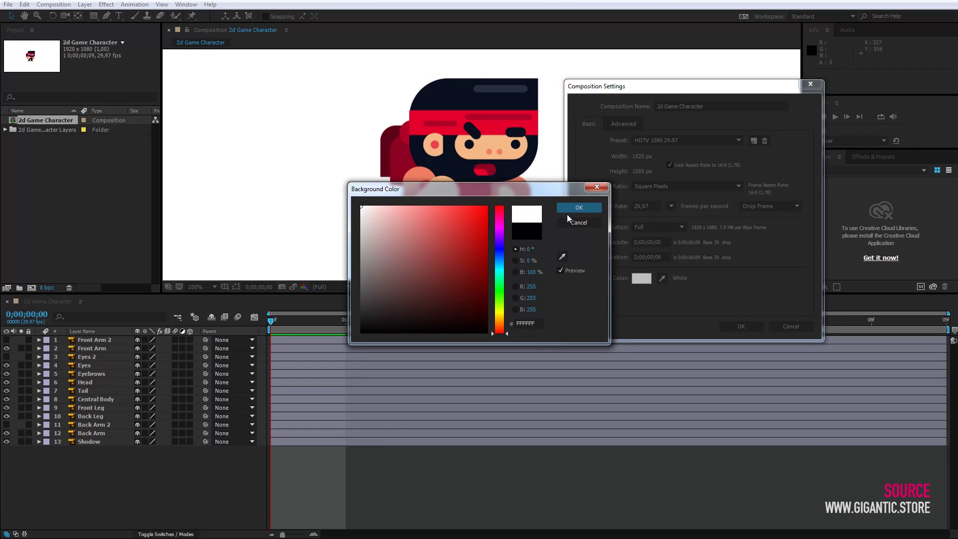
click(574, 208)
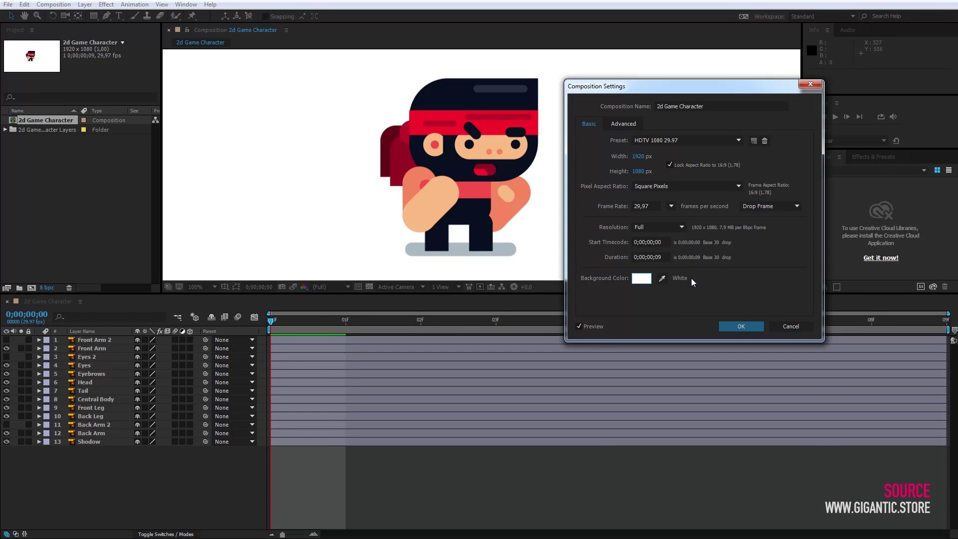
click(741, 327)
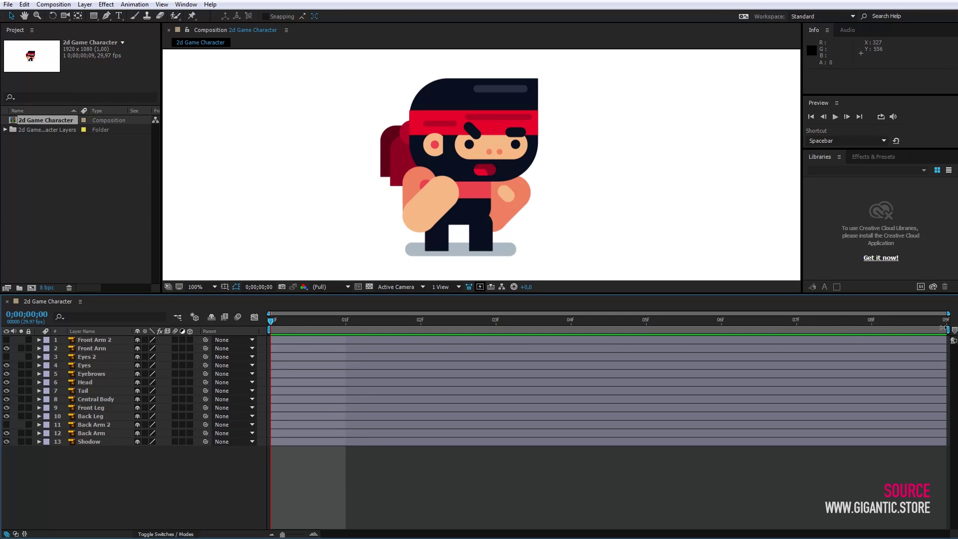
Step: End the work area at 08f, then test-drag Central Body and Eyes and undo the moves
drag(946, 329, 884, 330)
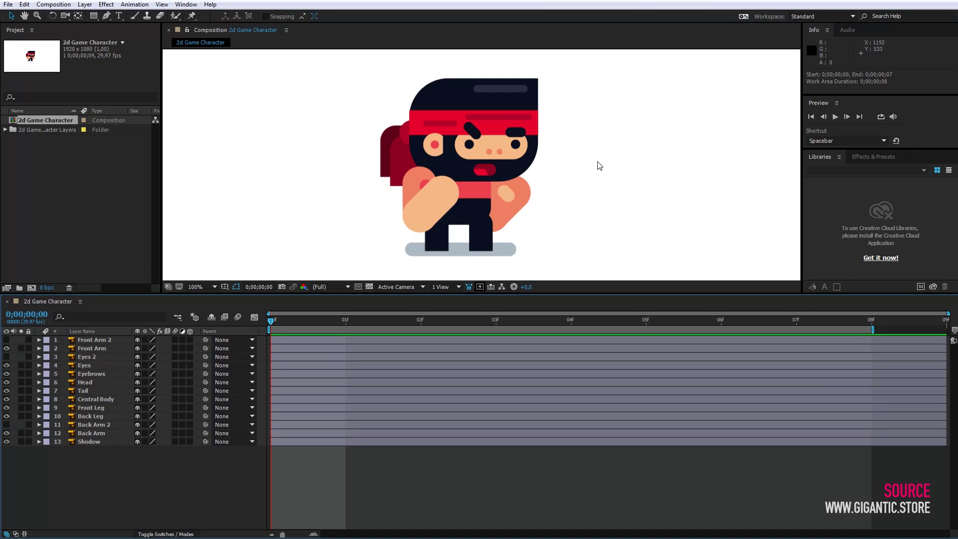
click(470, 188)
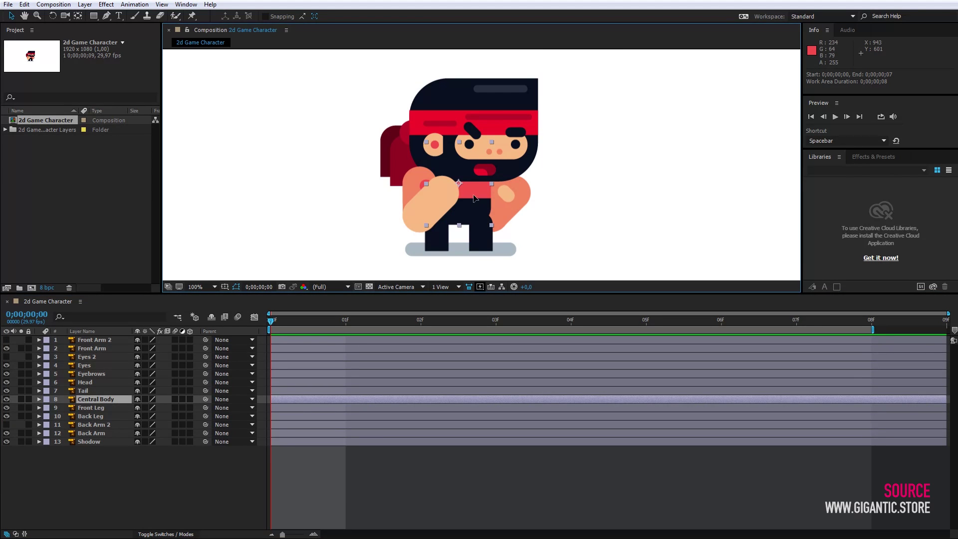
drag(477, 200, 621, 193)
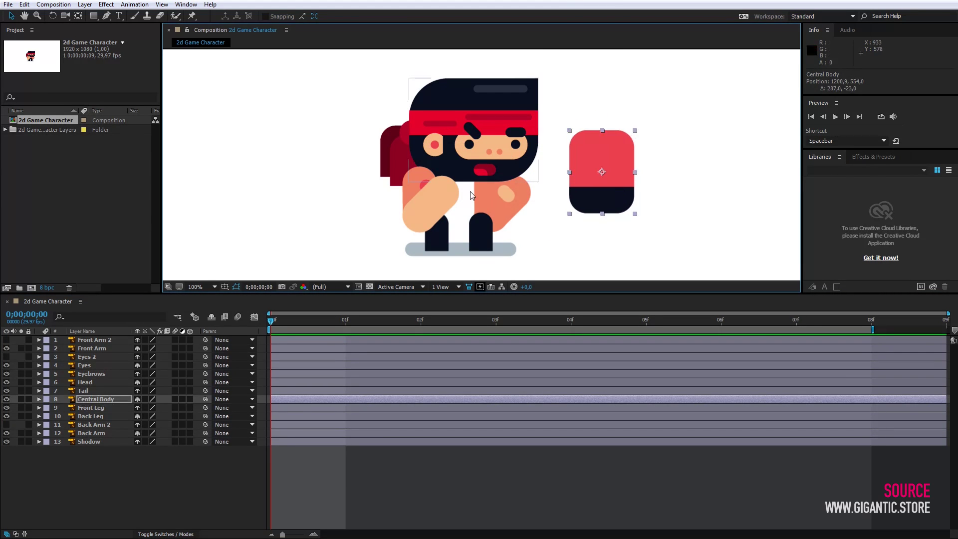
drag(481, 143, 429, 112)
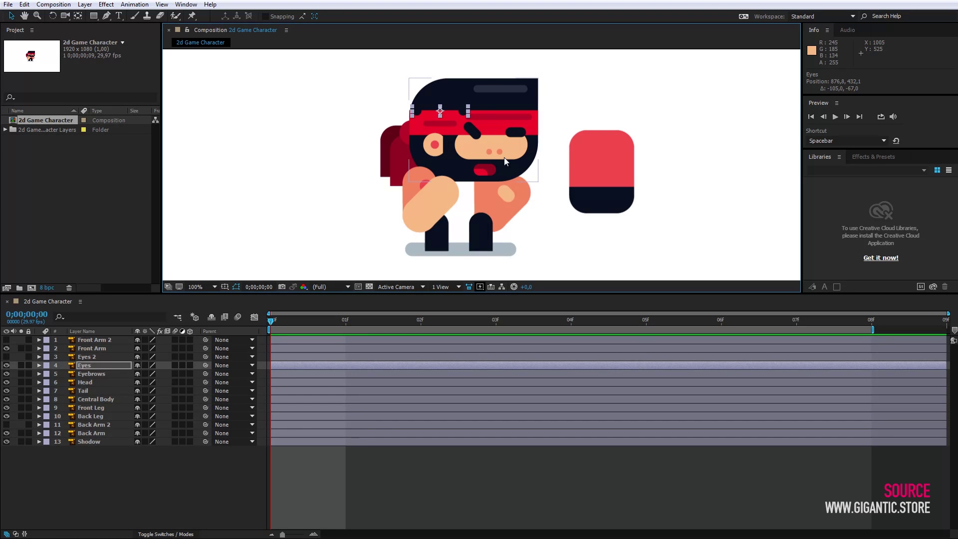
key(ctrl+z)
key(ctrl+z)
key(ctrl+z)
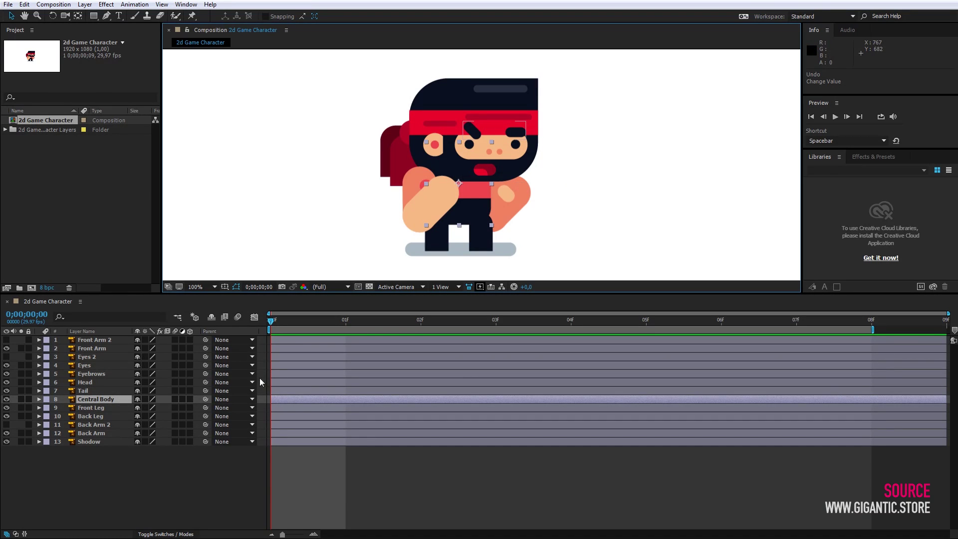
Step: Parent every layer except Shodow and Central Body to Central Body
click(90, 338)
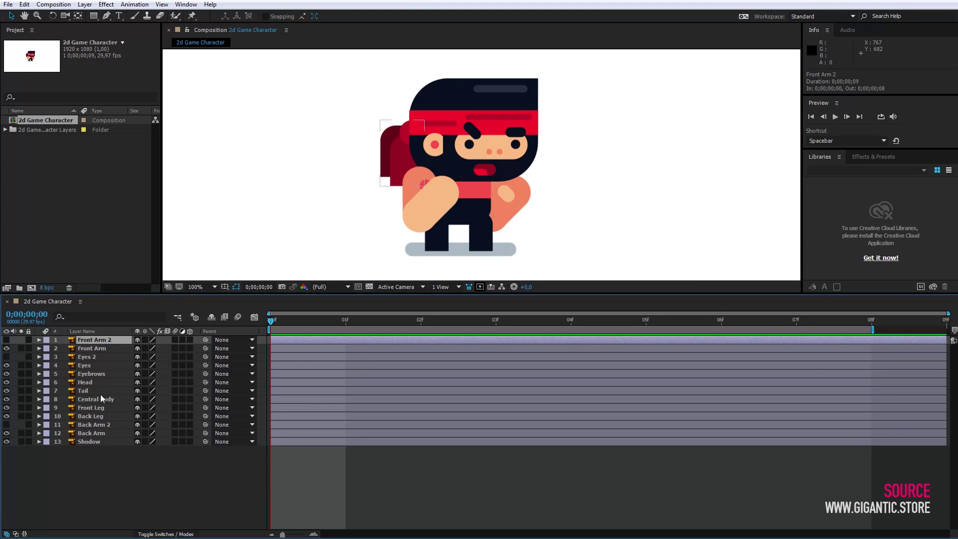
shift+click(94, 443)
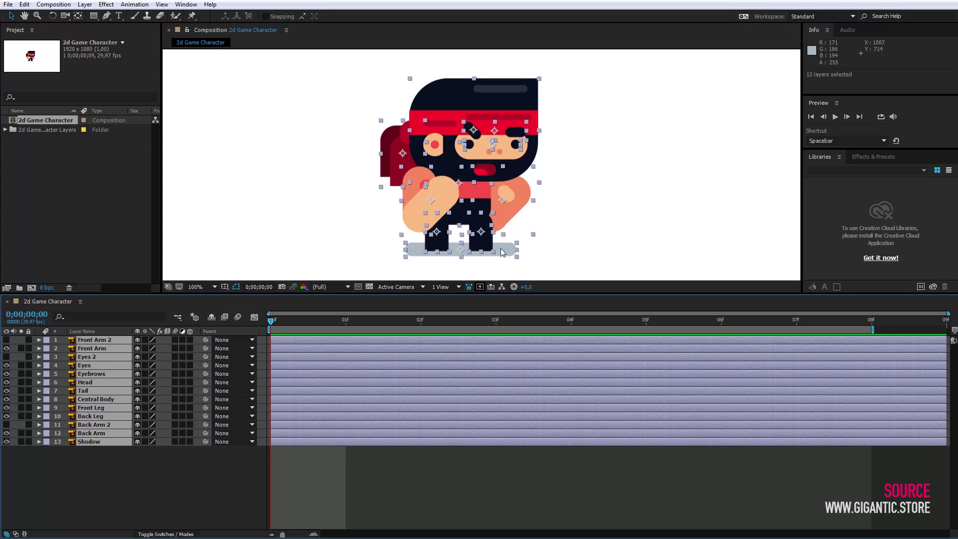
ctrl+click(88, 441)
ctrl+click(86, 399)
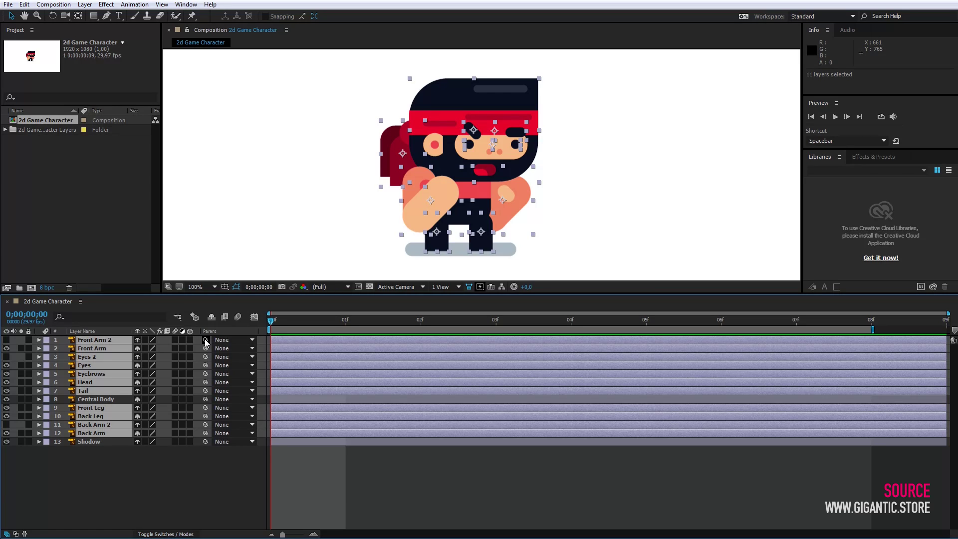
drag(205, 339, 98, 398)
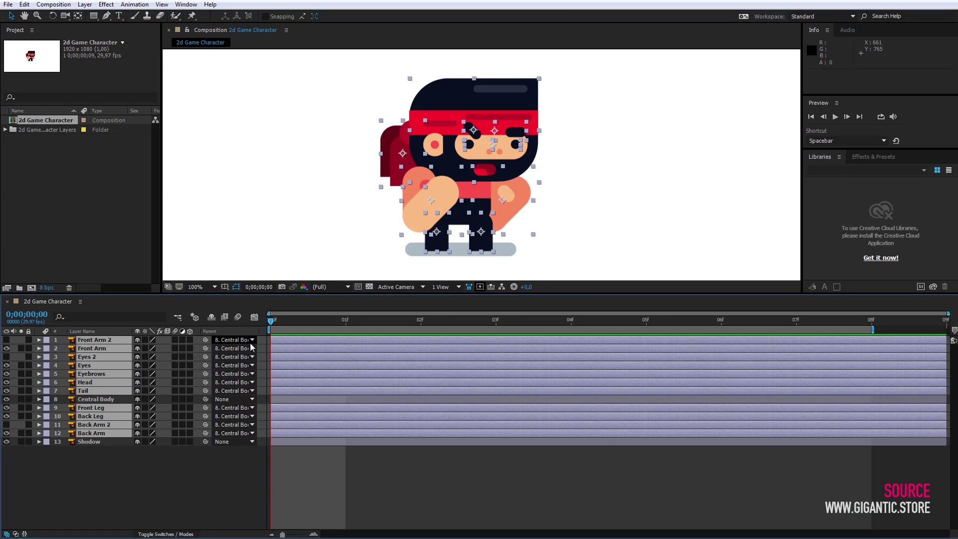
Step: Drag Central Body in the viewer to check that the parented parts follow
click(215, 460)
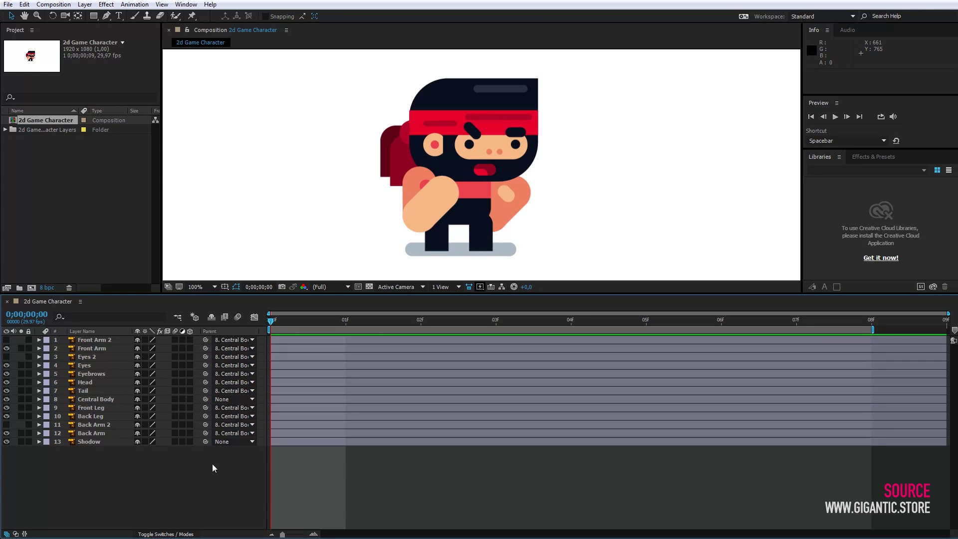
click(481, 219)
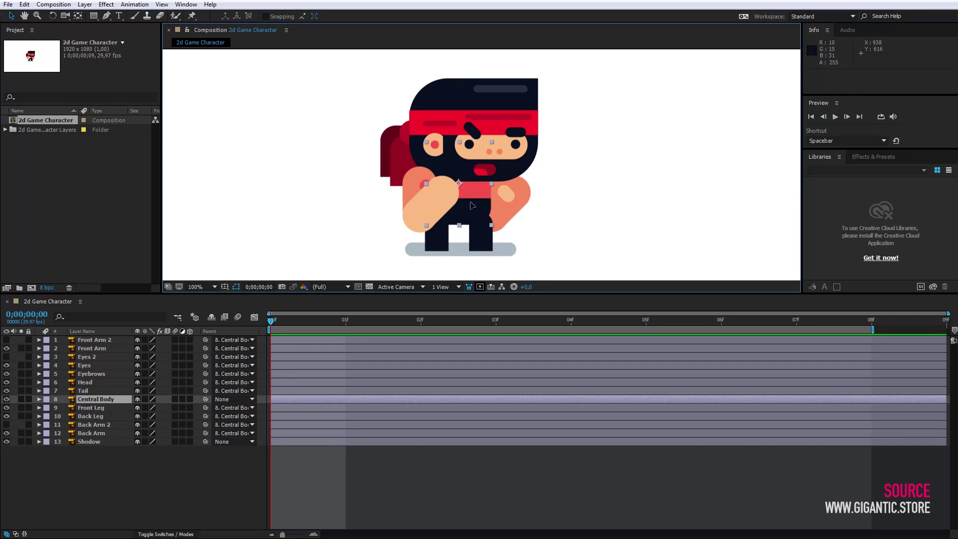
drag(471, 205, 539, 196)
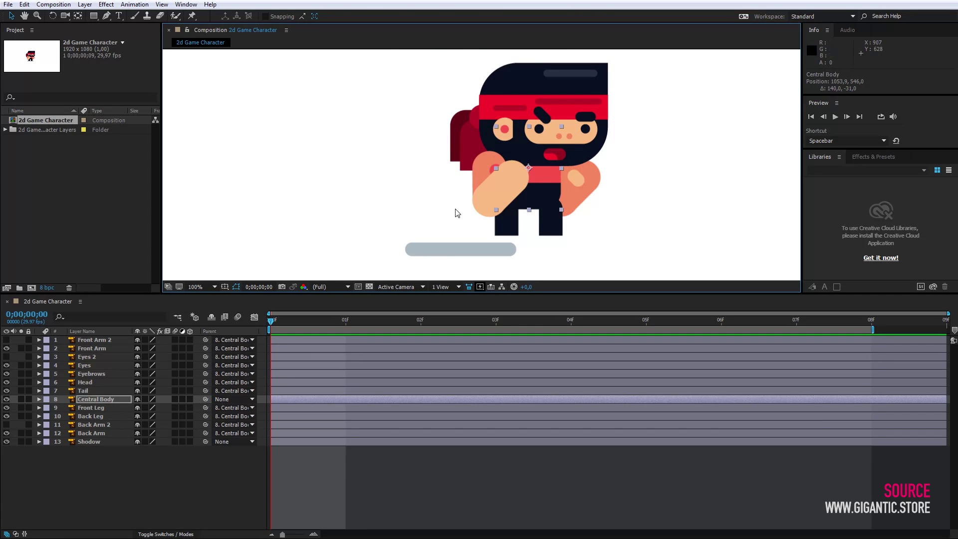
Step: Undo the body move, then test-rotate Front Arm and reset its rotation to 0°
key(ctrl+z)
click(423, 199)
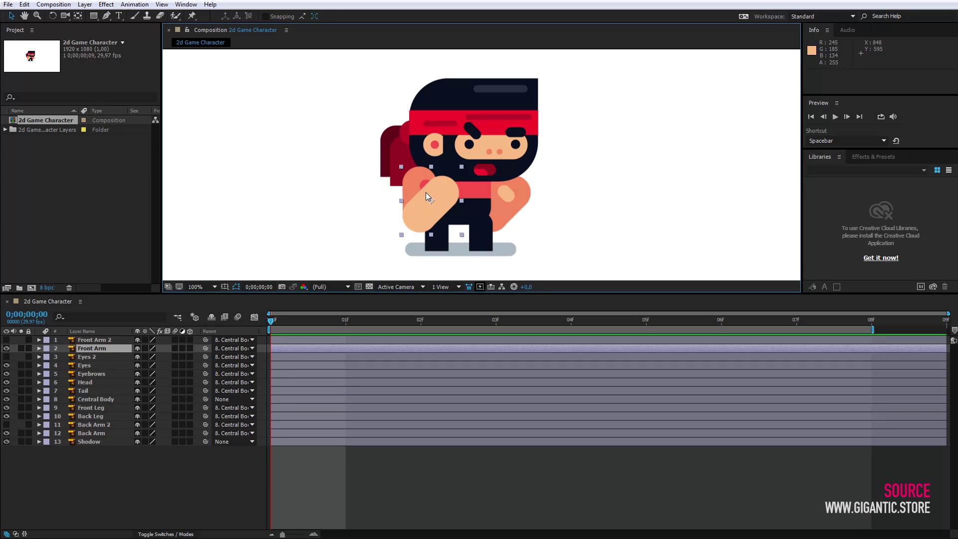
key(r)
drag(145, 357, 95, 350)
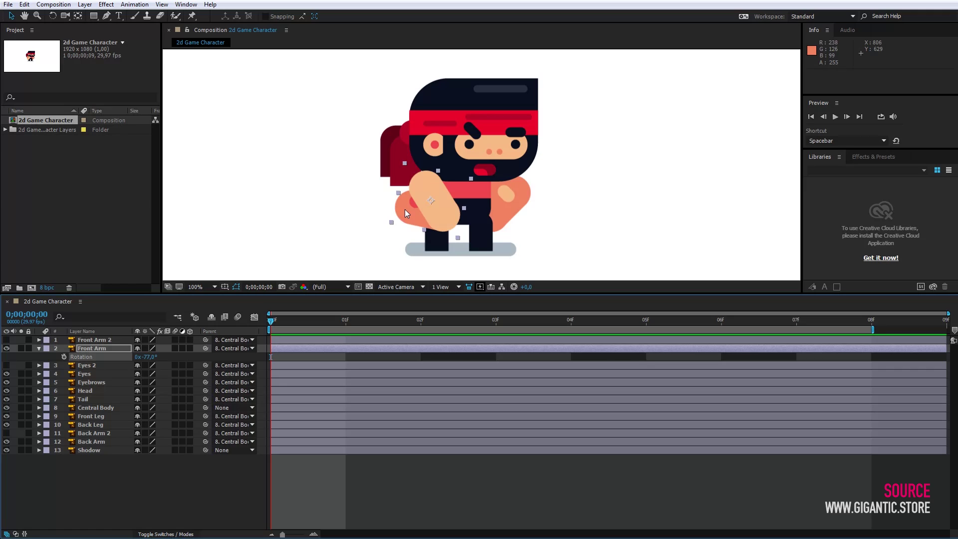
key(ctrl+z)
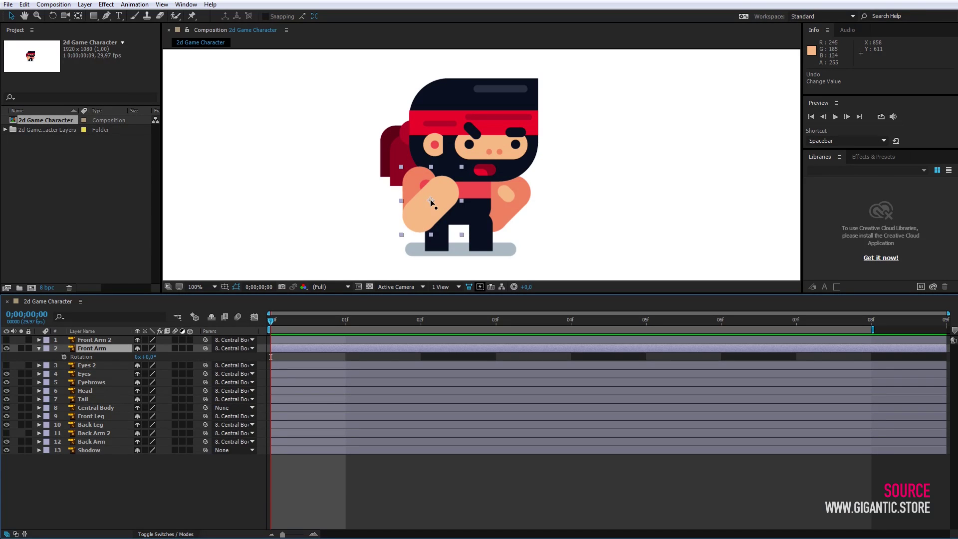
Step: Move Front Arm's anchor point onto the shoulder with the Pan Behind tool
click(82, 20)
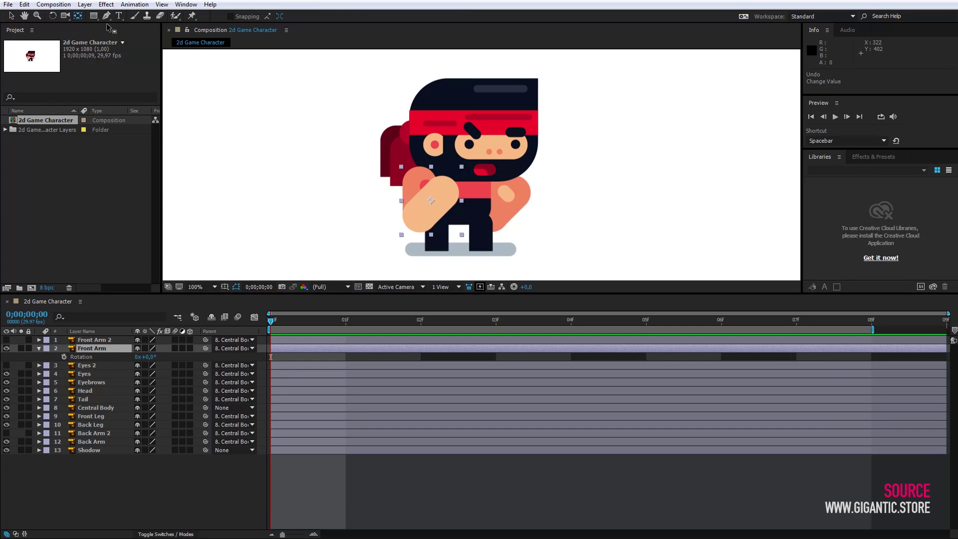
drag(432, 202, 421, 185)
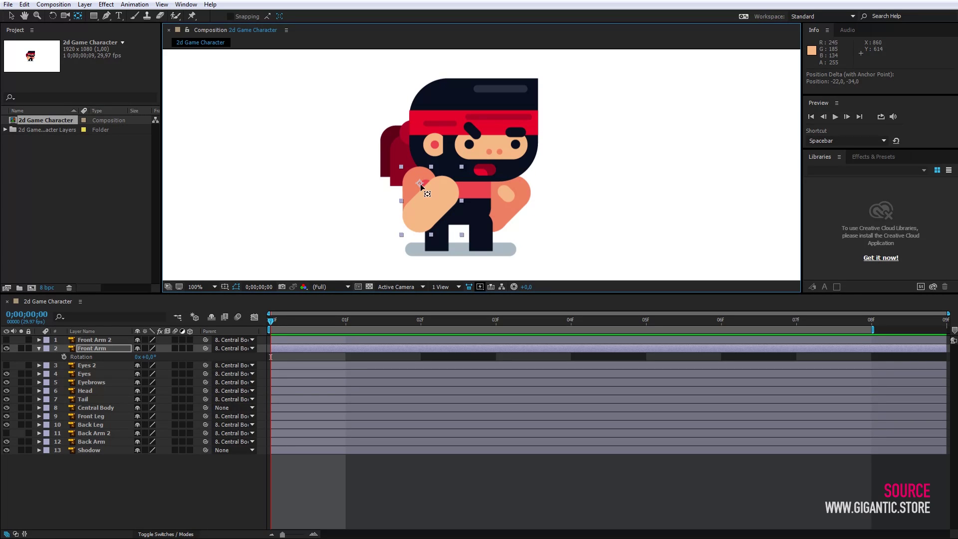
click(507, 214)
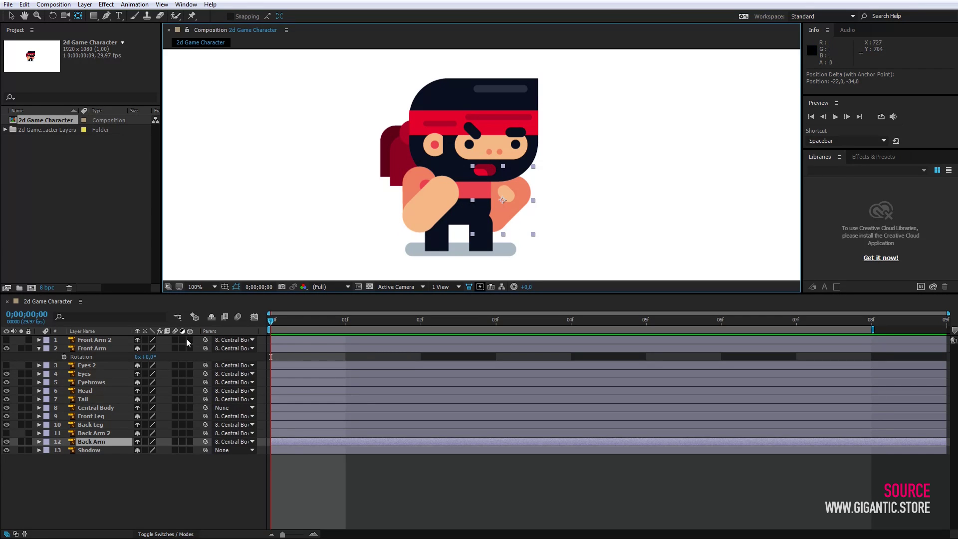
Step: Move the Back Arm pivot to its shoulder and the Back Leg pivot to its top
click(21, 441)
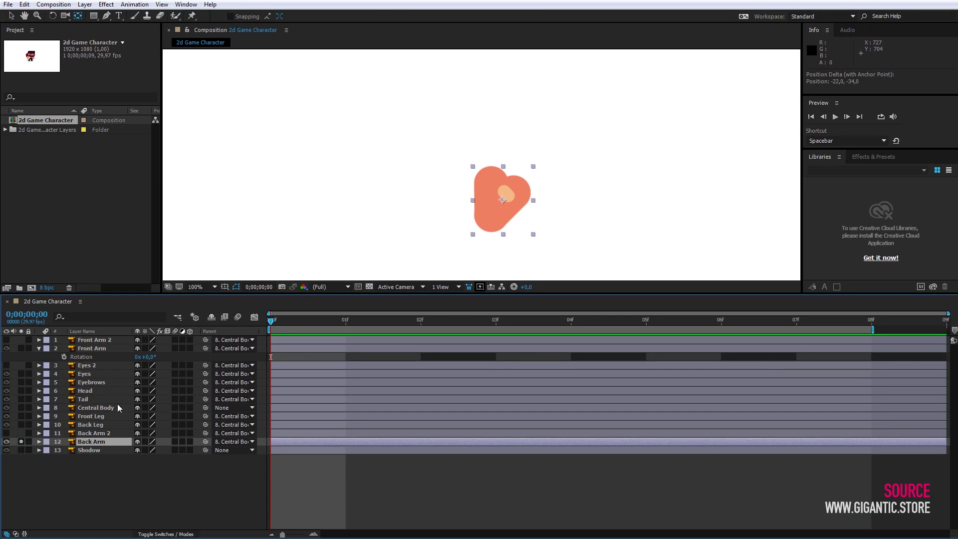
drag(502, 198, 492, 184)
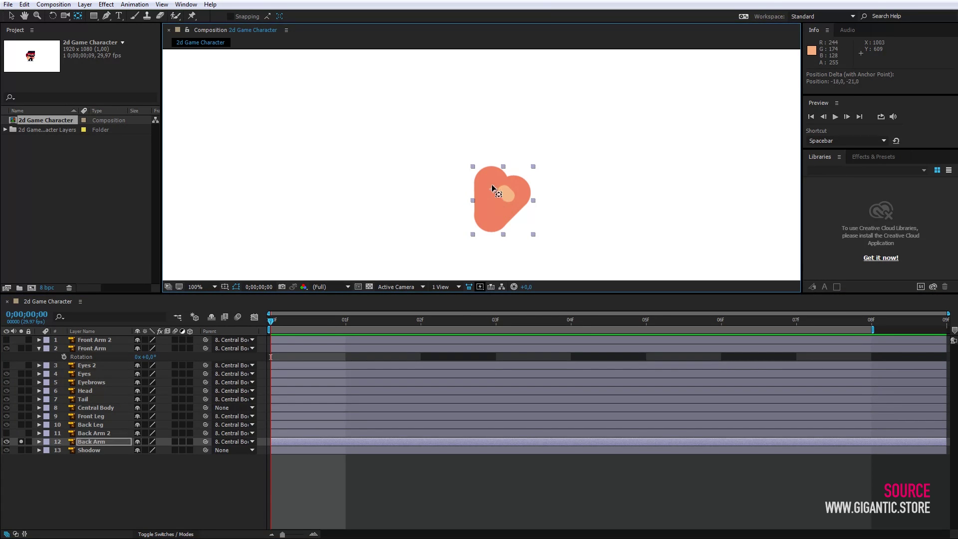
click(21, 441)
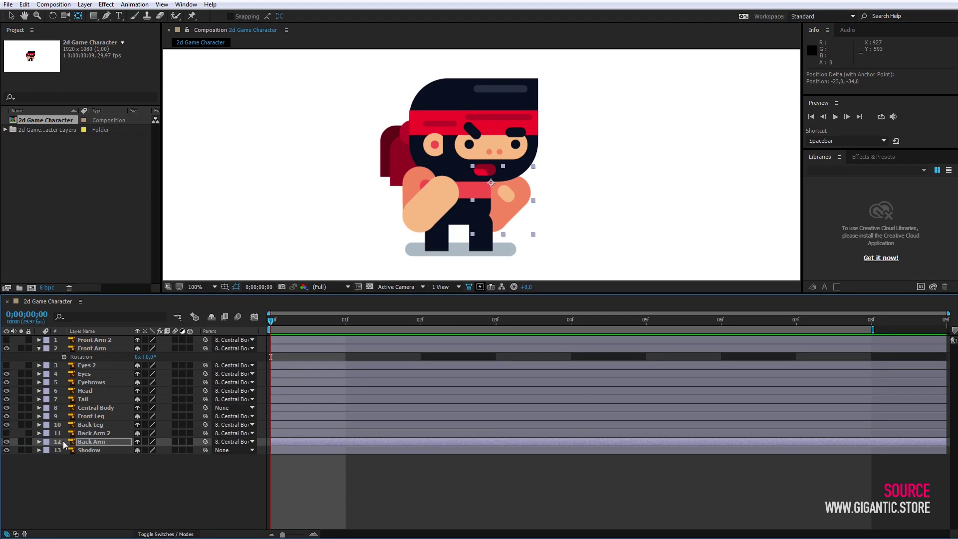
click(471, 238)
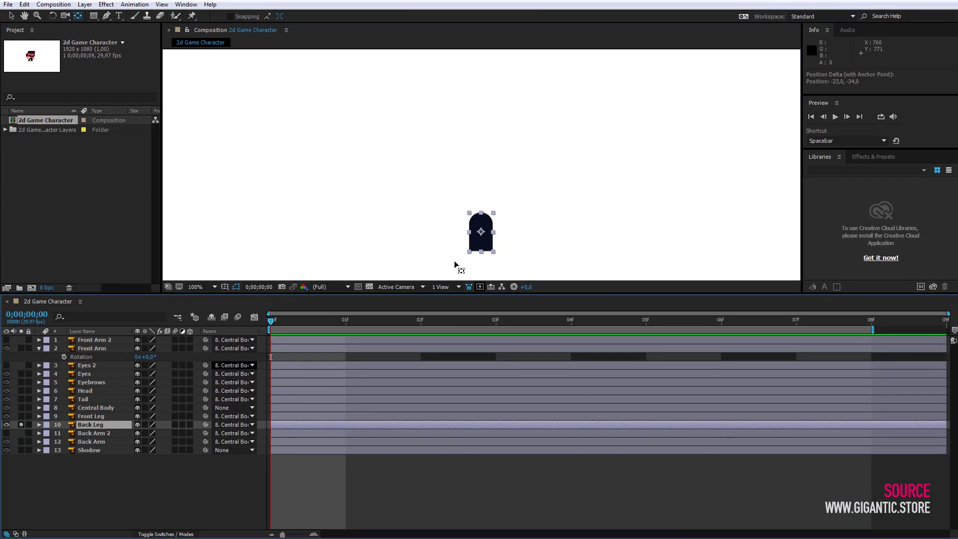
drag(481, 232, 438, 222)
click(21, 425)
Step: Set the Front Leg pivot at its top and the Tail pivot on its round tip
click(21, 416)
click(438, 237)
click(21, 416)
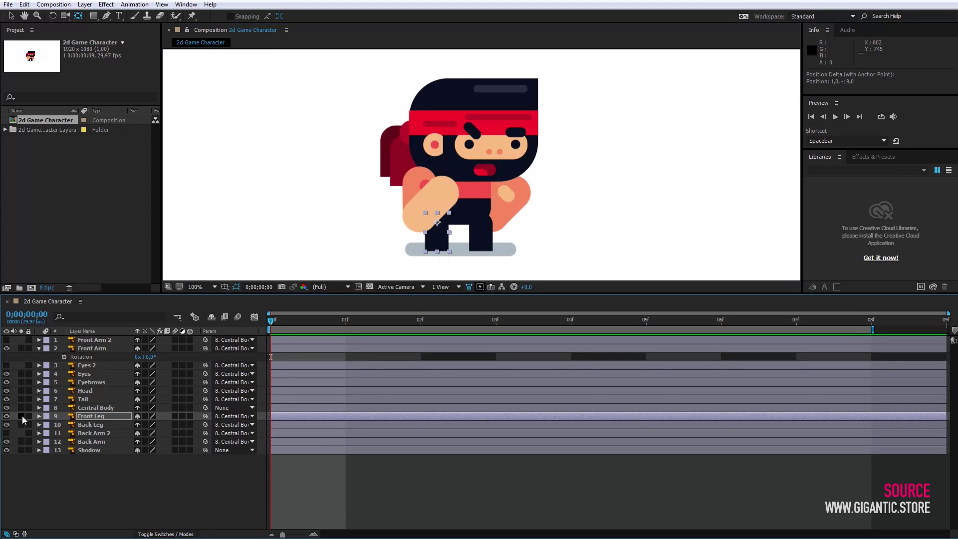
click(408, 129)
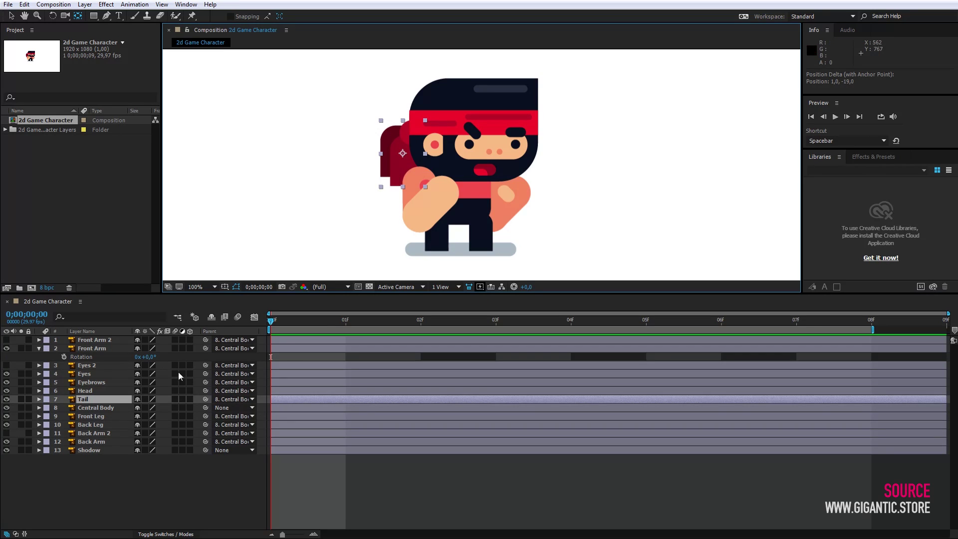
click(21, 400)
drag(403, 153, 411, 135)
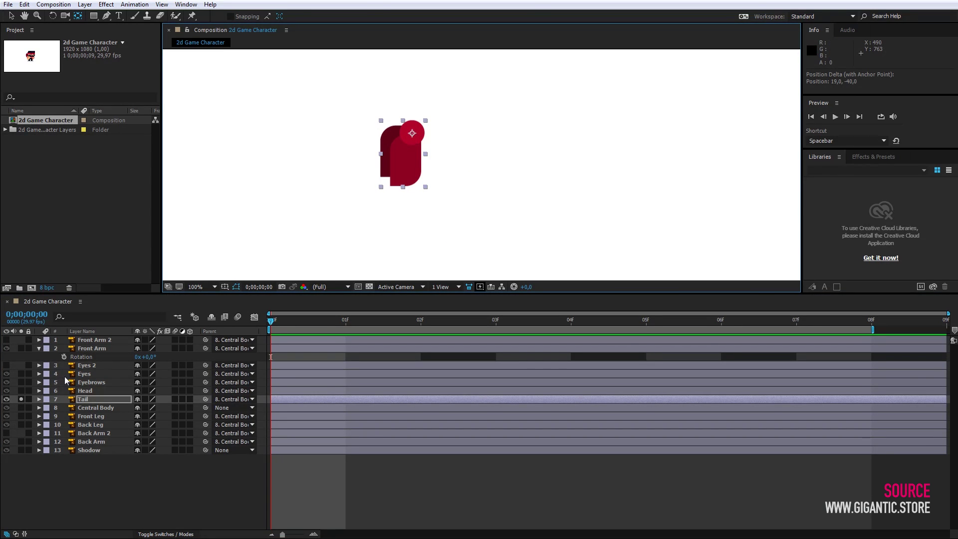
click(21, 399)
click(296, 350)
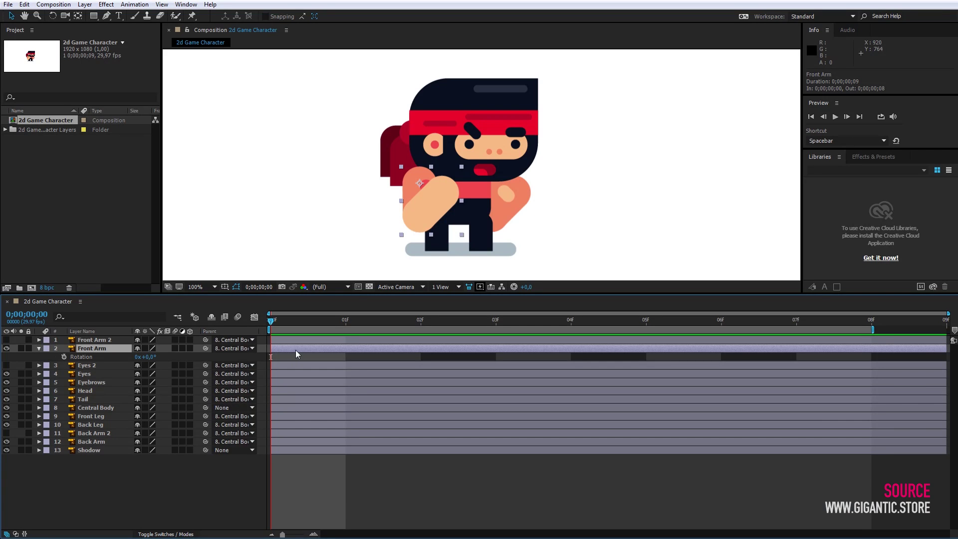
Step: Collapse Front Arm's Rotation property in the timeline with R
key(r)
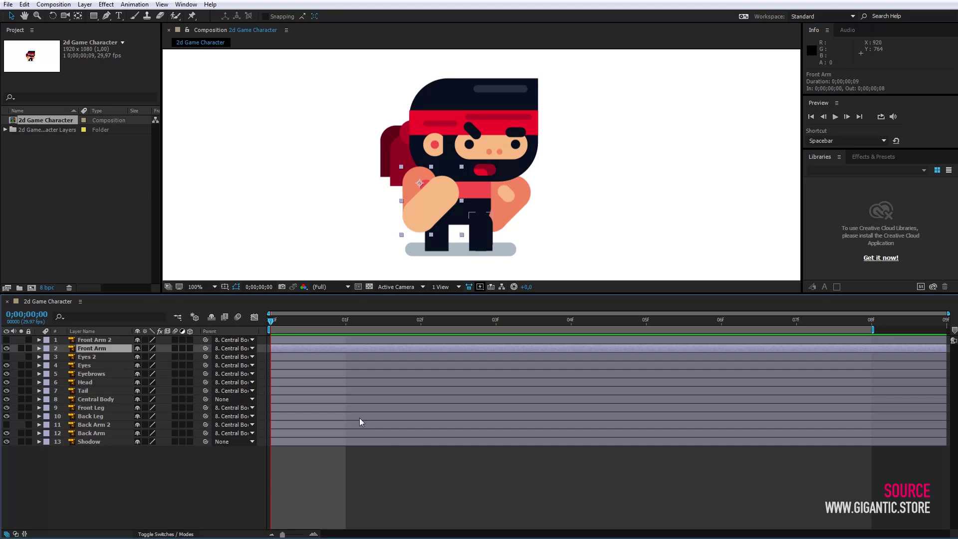
Step: Label the four arm layers purple
ctrl+click(94, 341)
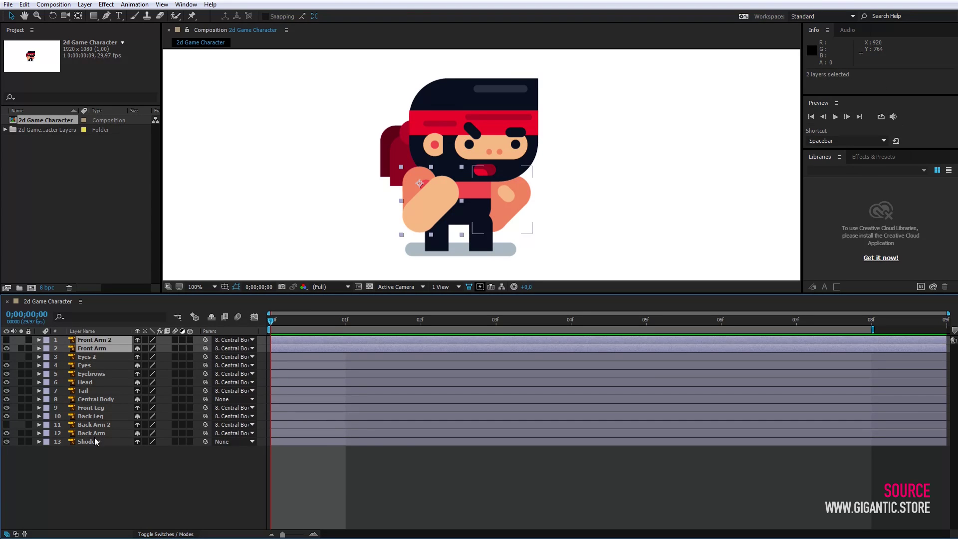
ctrl+click(91, 425)
ctrl+click(91, 433)
click(47, 348)
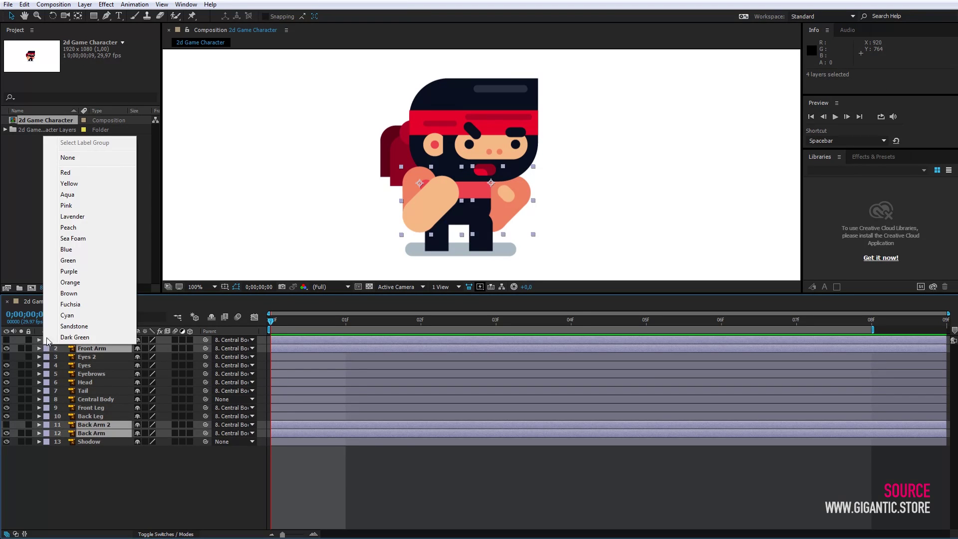
click(69, 272)
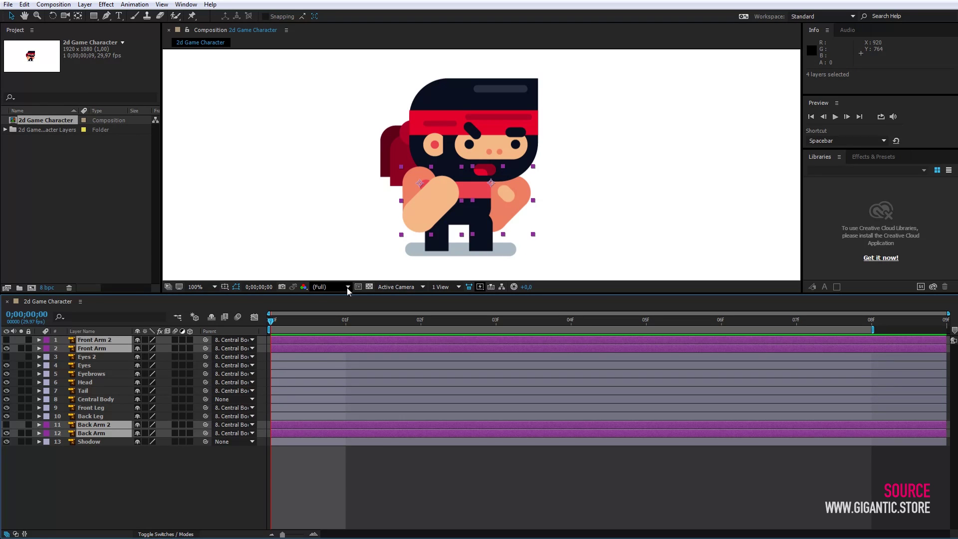
Step: Label the head layers from Eyes 2 down to Tail blue
click(90, 358)
shift+click(81, 390)
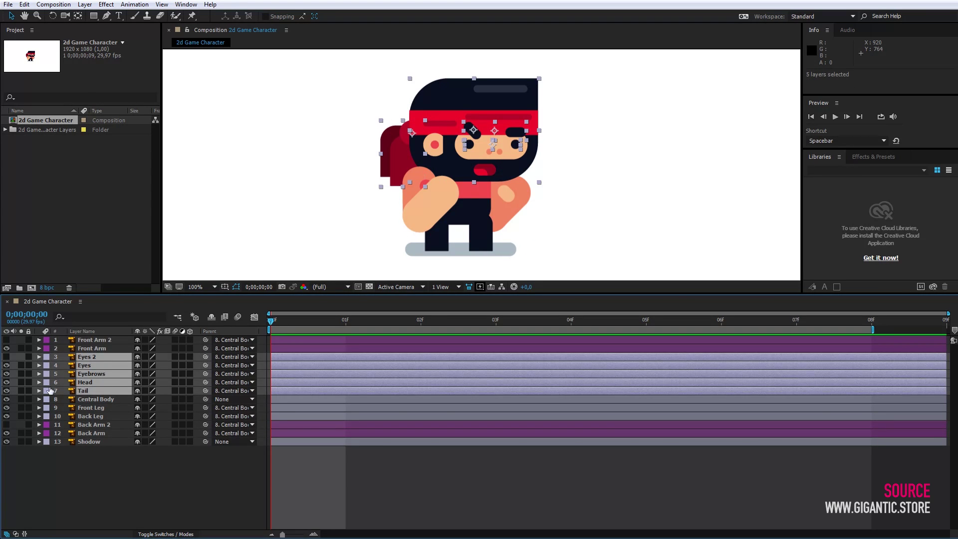
click(47, 360)
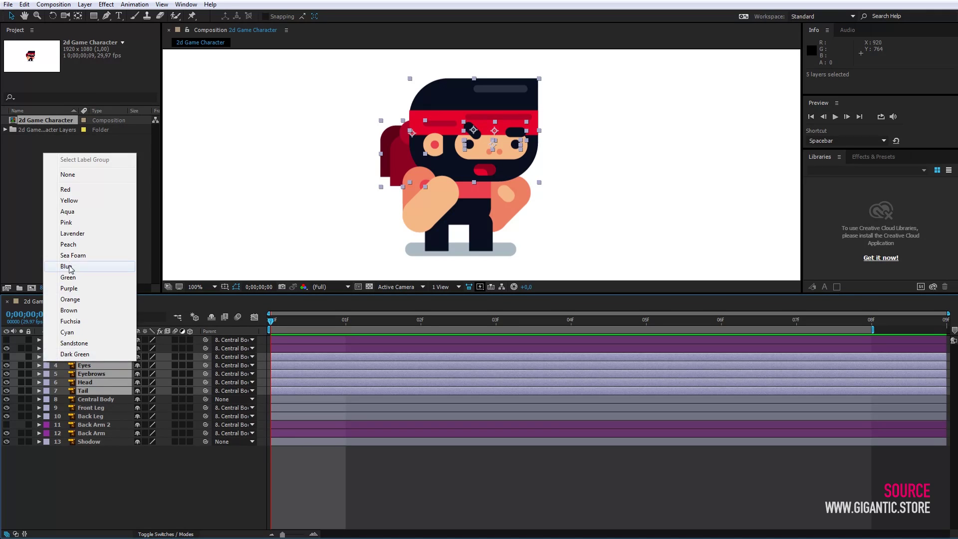
click(66, 267)
Step: Label Central Body red and the Front Leg and Back Leg layers yellow
click(47, 399)
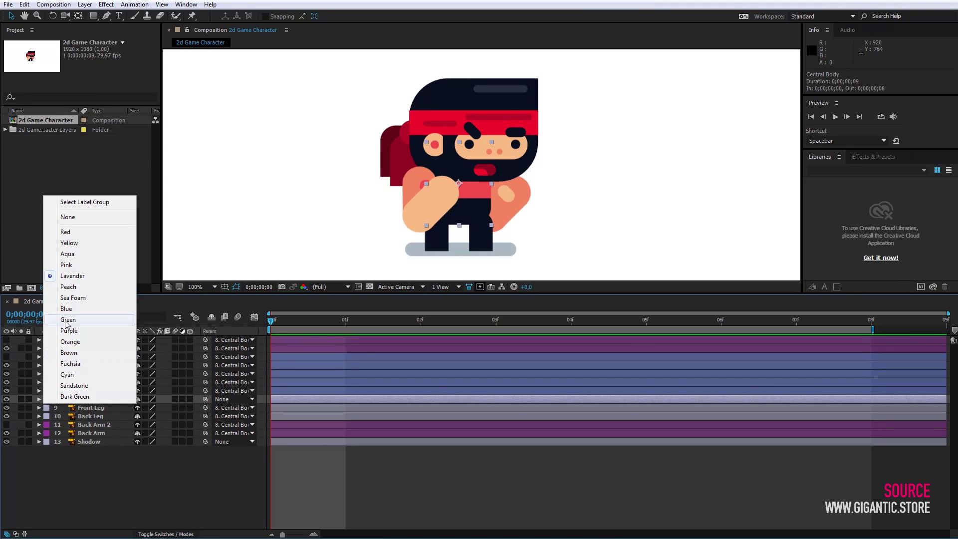
click(65, 232)
click(83, 407)
shift+click(80, 416)
click(47, 408)
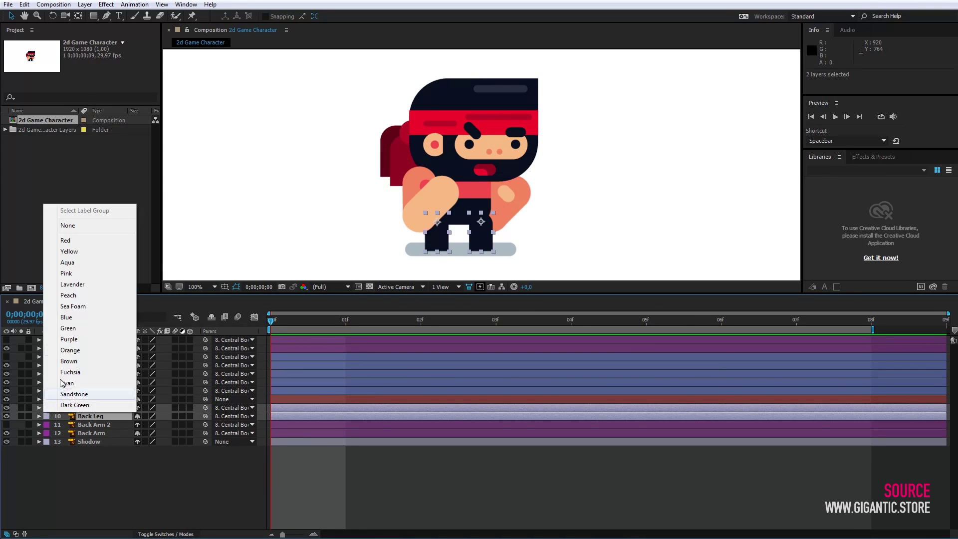
click(69, 251)
Step: Label the Shadow layer green and deselect all layers
click(88, 442)
click(47, 441)
click(68, 362)
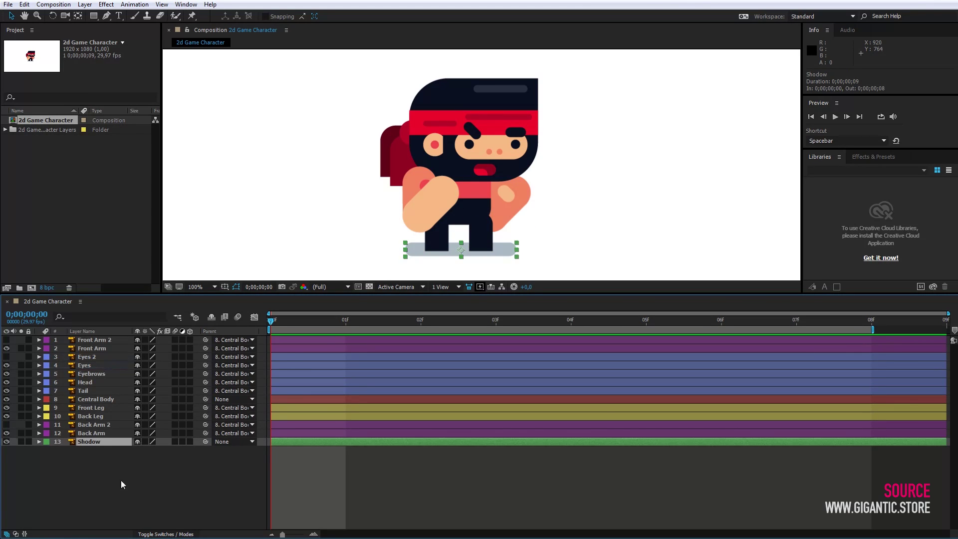
click(121, 480)
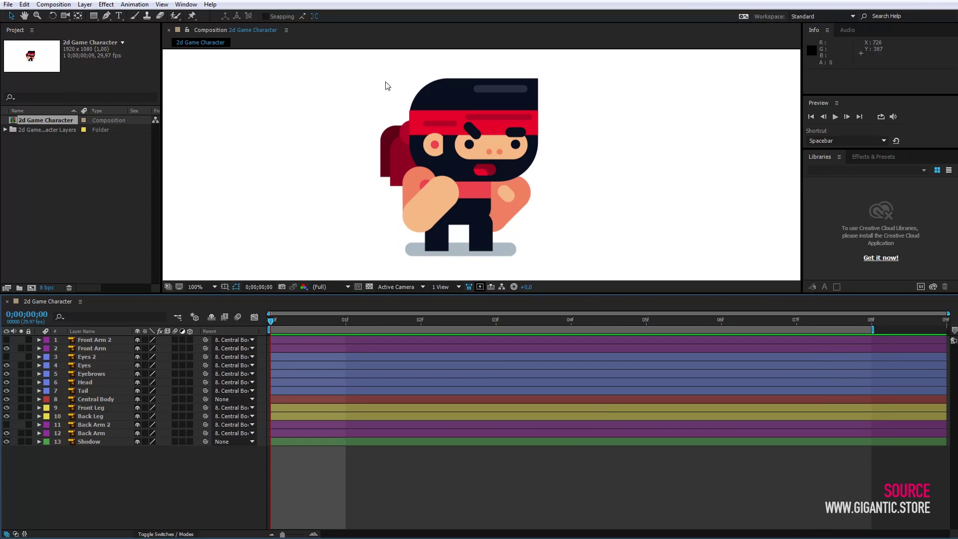